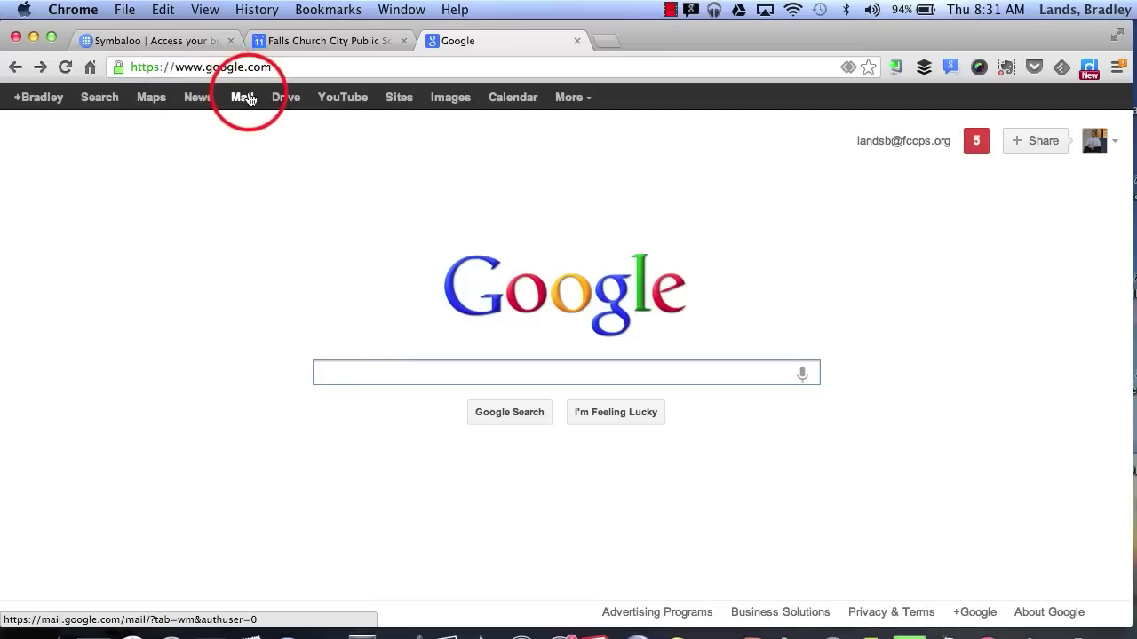
# - Open the Gmail inbox from the Google home page and go to the Labs section of the mail settings
pyautogui.click(246, 97)
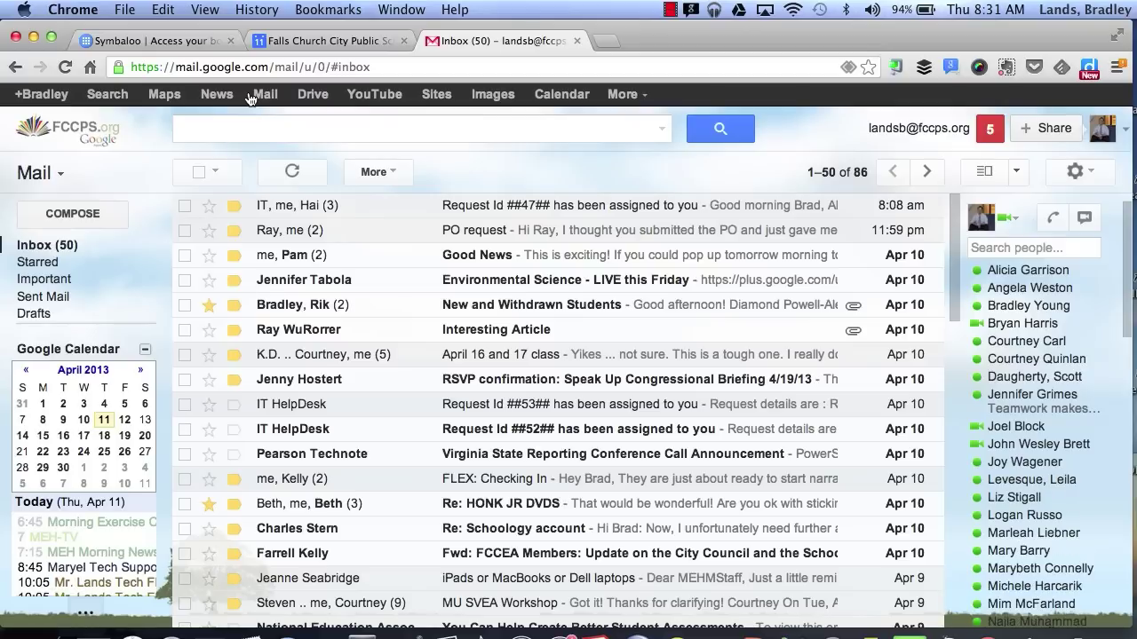
pyautogui.click(1091, 181)
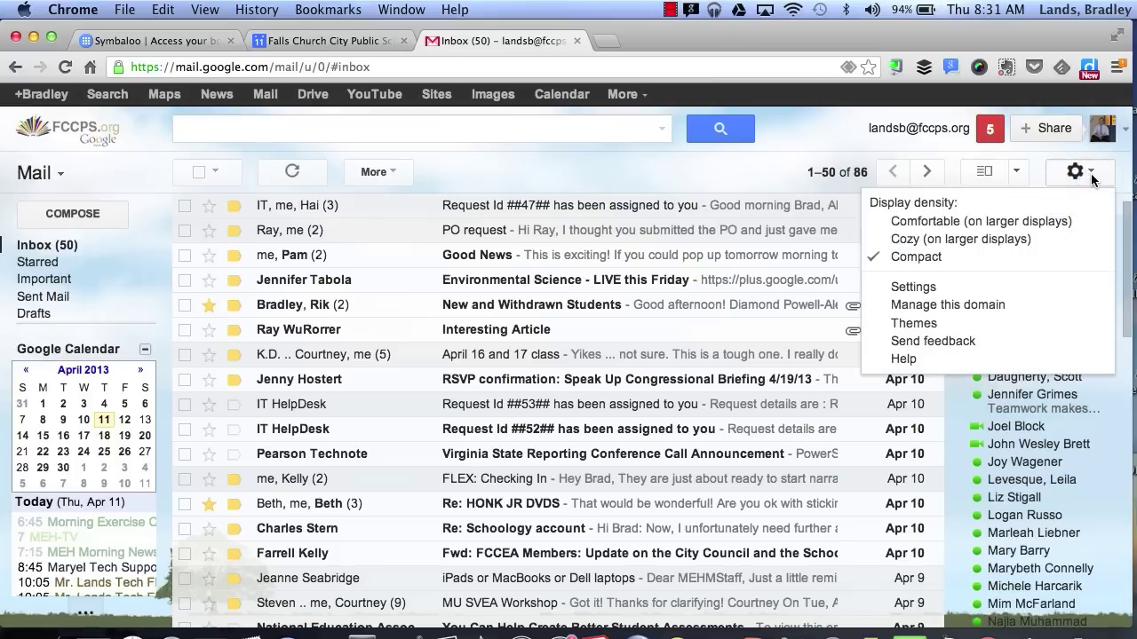
pyautogui.click(924, 289)
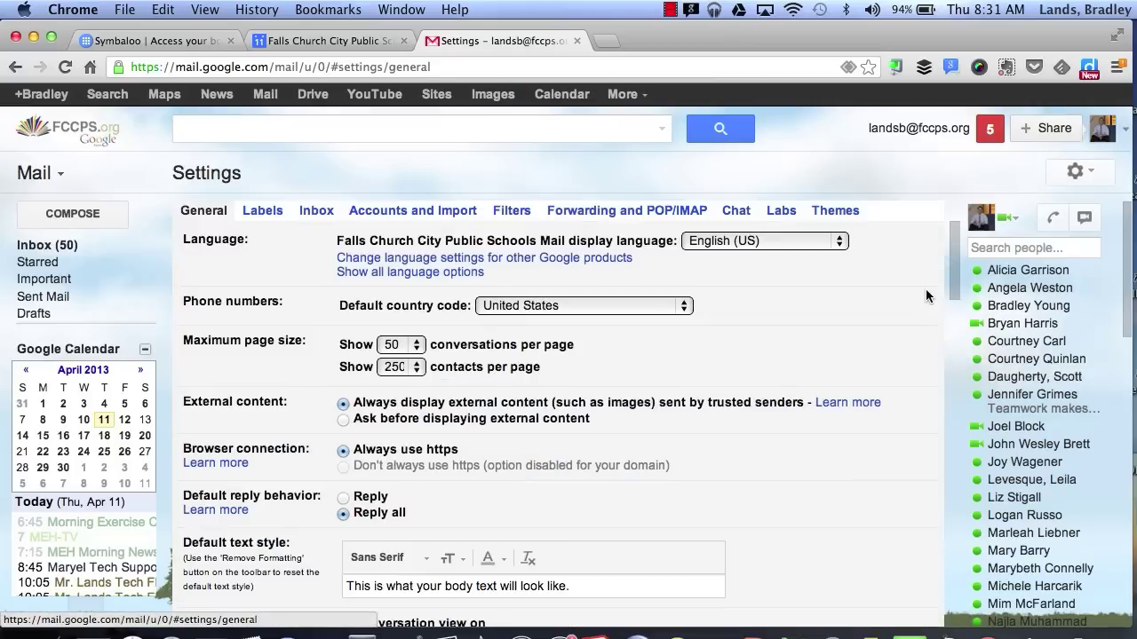
pyautogui.click(793, 214)
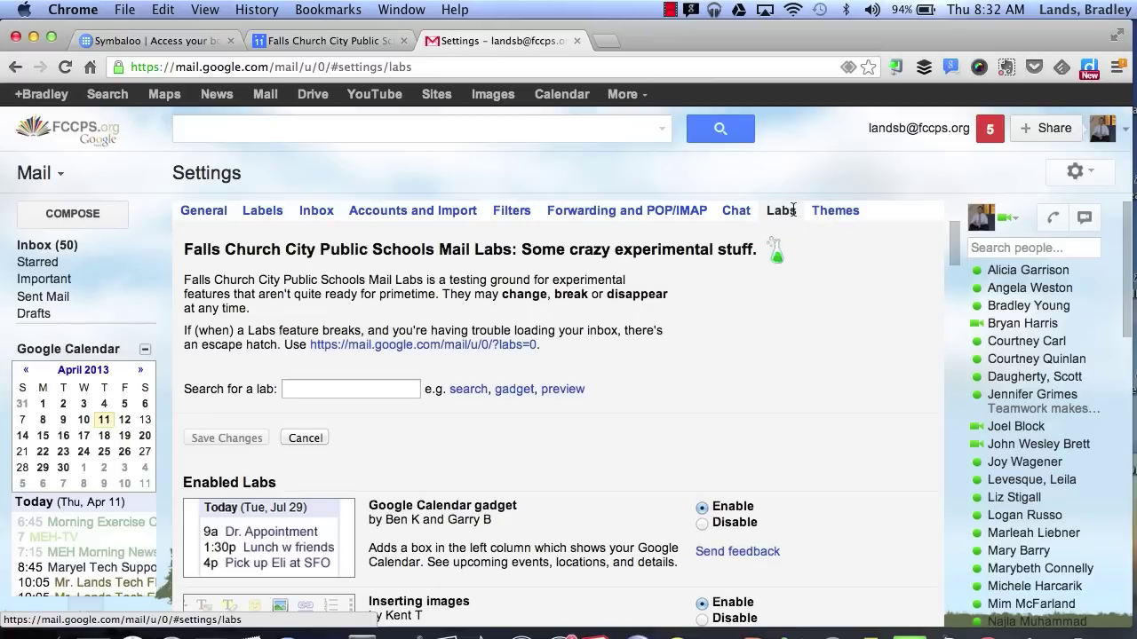
# - Review the enabled Gmail labs, from the Google Calendar gadget and Inserting images through Preview Pane, Right-side chat and Undo Send
pyautogui.scroll(-1, 819, 407)
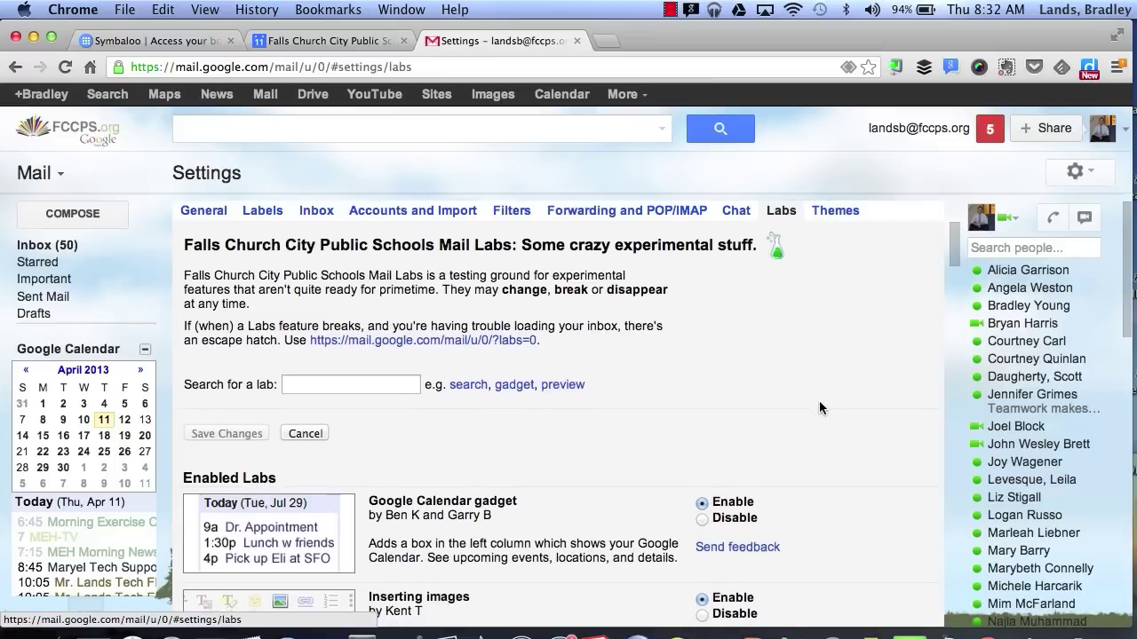
pyautogui.scroll(-1, 818, 408)
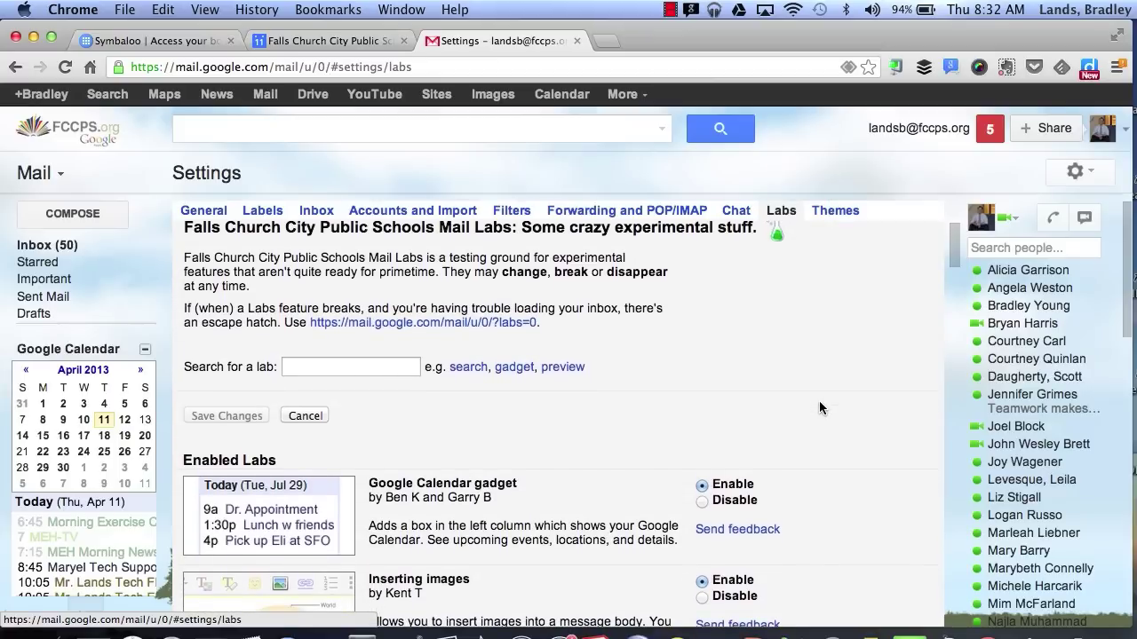
pyautogui.scroll(-1, 819, 402)
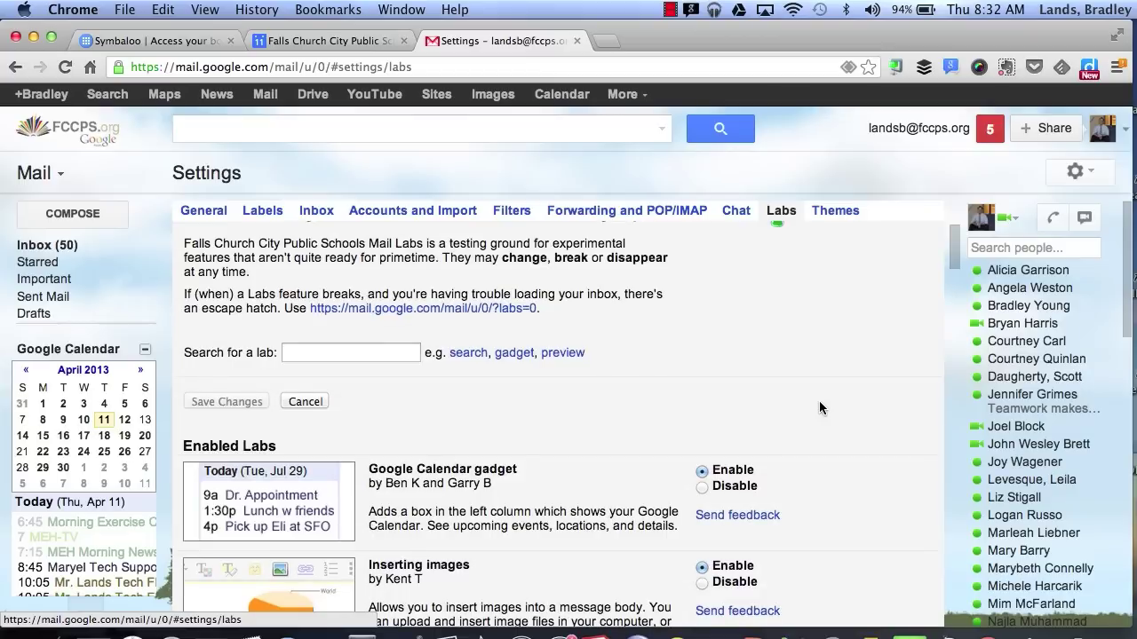
pyautogui.scroll(-1, 819, 401)
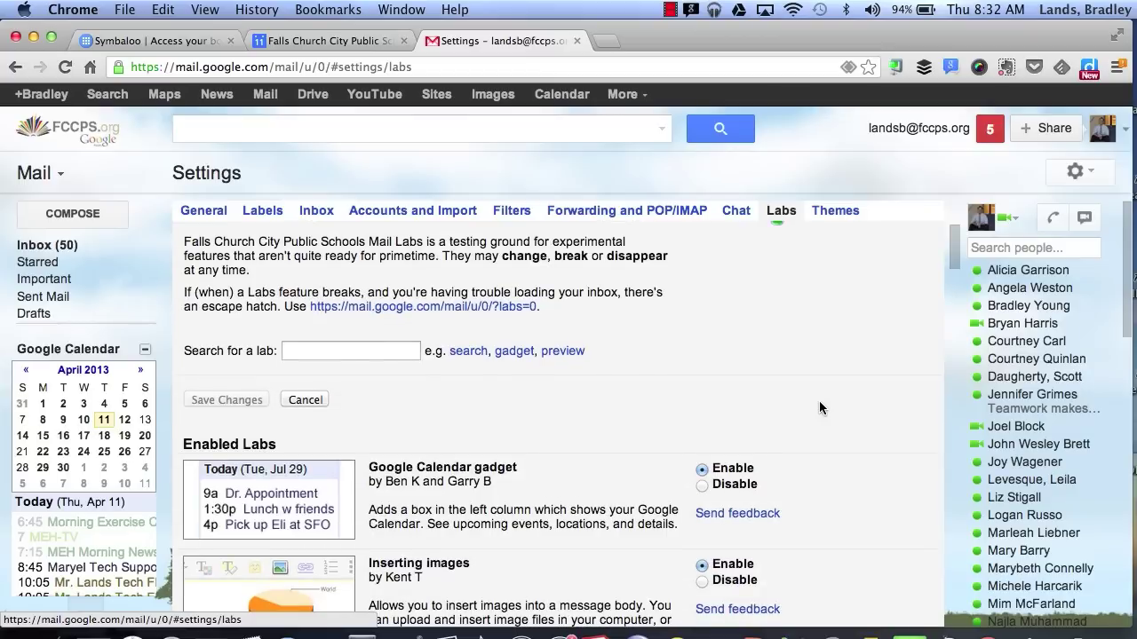
pyautogui.scroll(-2, 819, 408)
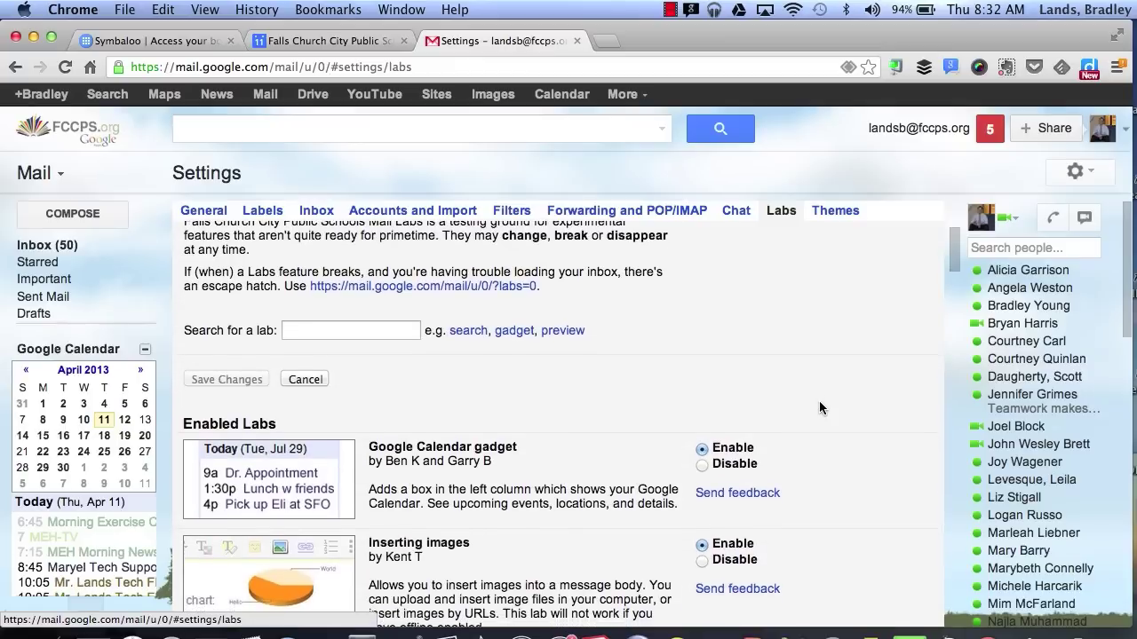
pyautogui.scroll(-3, 818, 402)
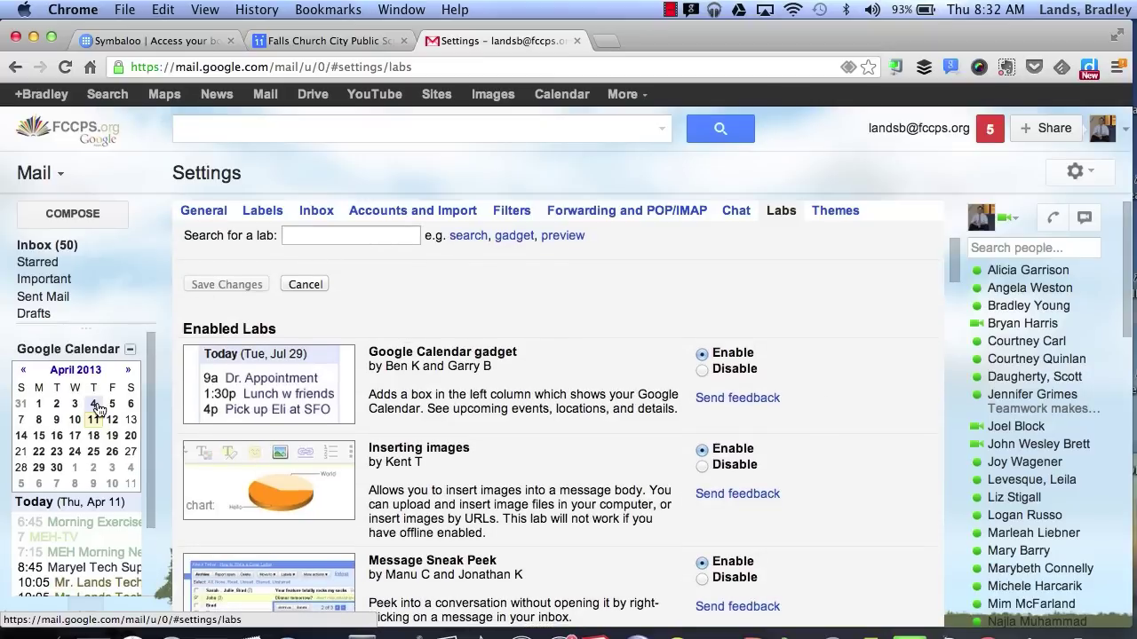
pyautogui.scroll(-2, 837, 444)
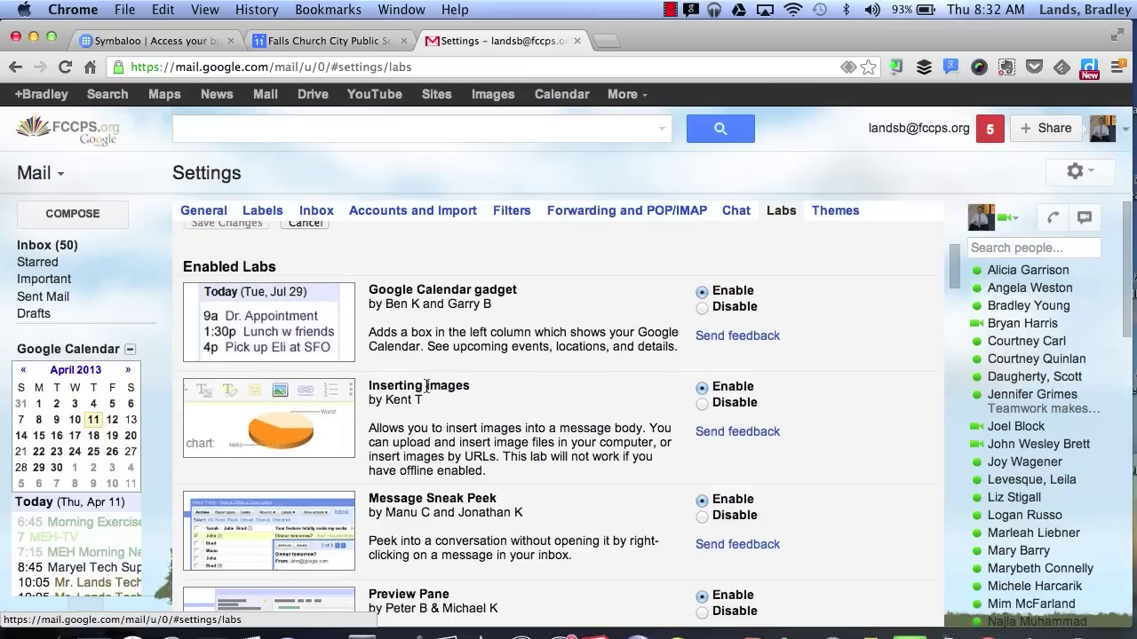
pyautogui.scroll(-3, 852, 450)
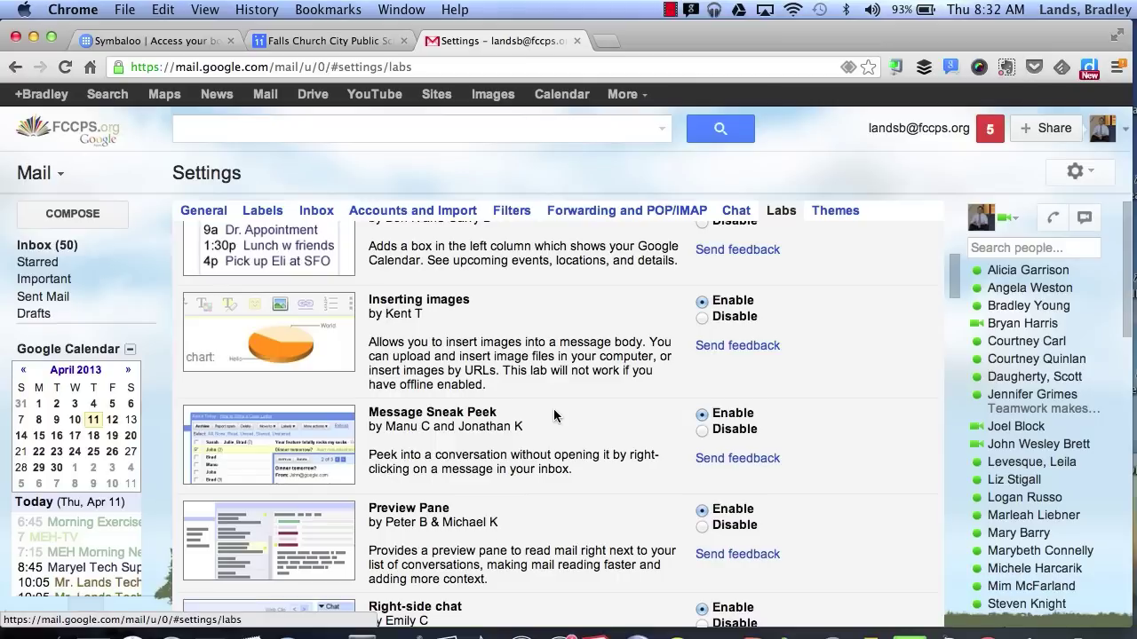
pyautogui.scroll(-3, 876, 418)
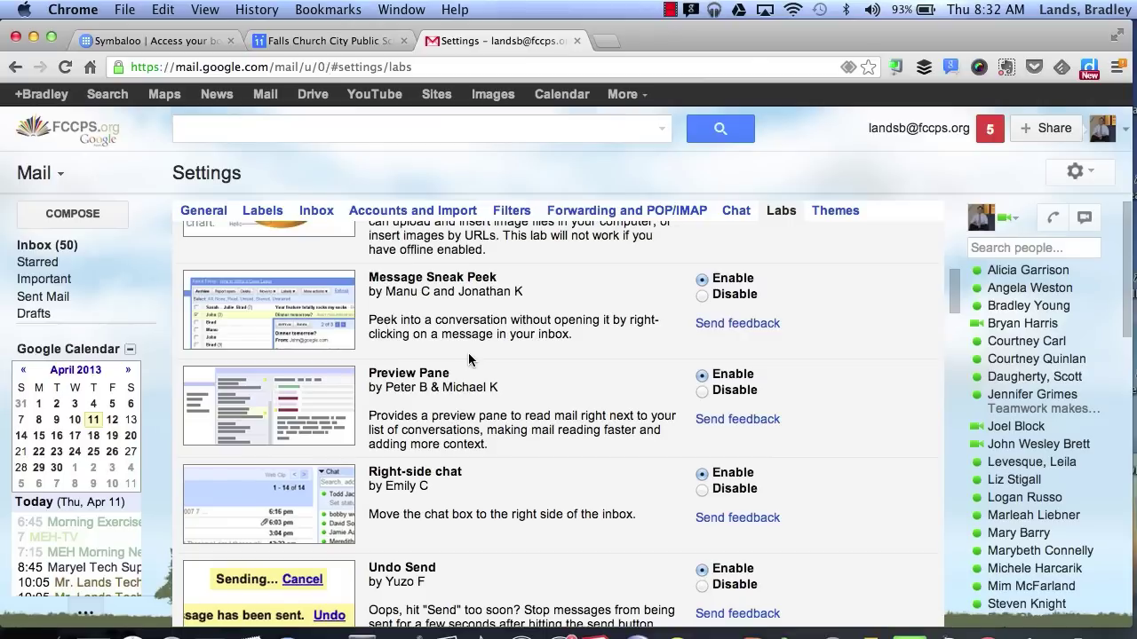
pyautogui.scroll(-2, 444, 443)
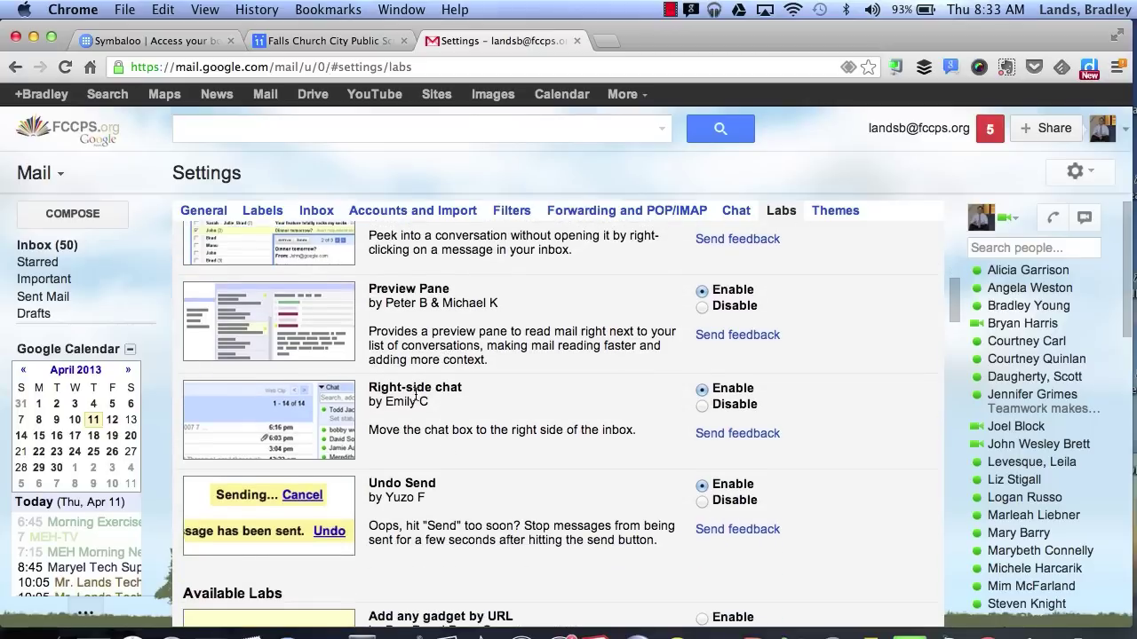
pyautogui.moveTo(1008, 331)
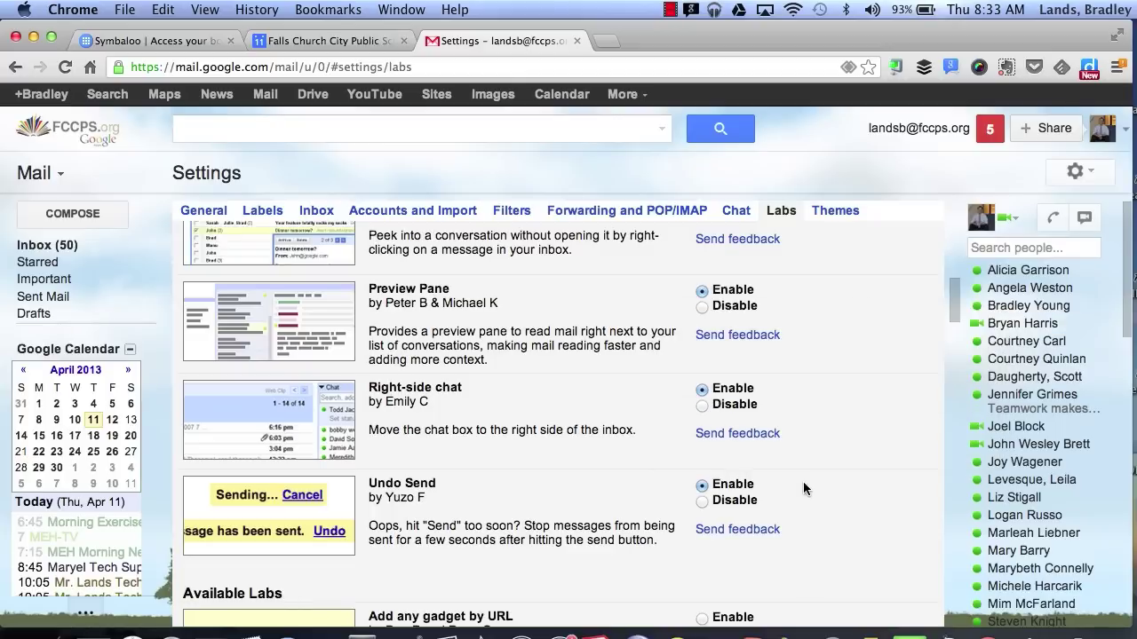
pyautogui.scroll(-3, 569, 529)
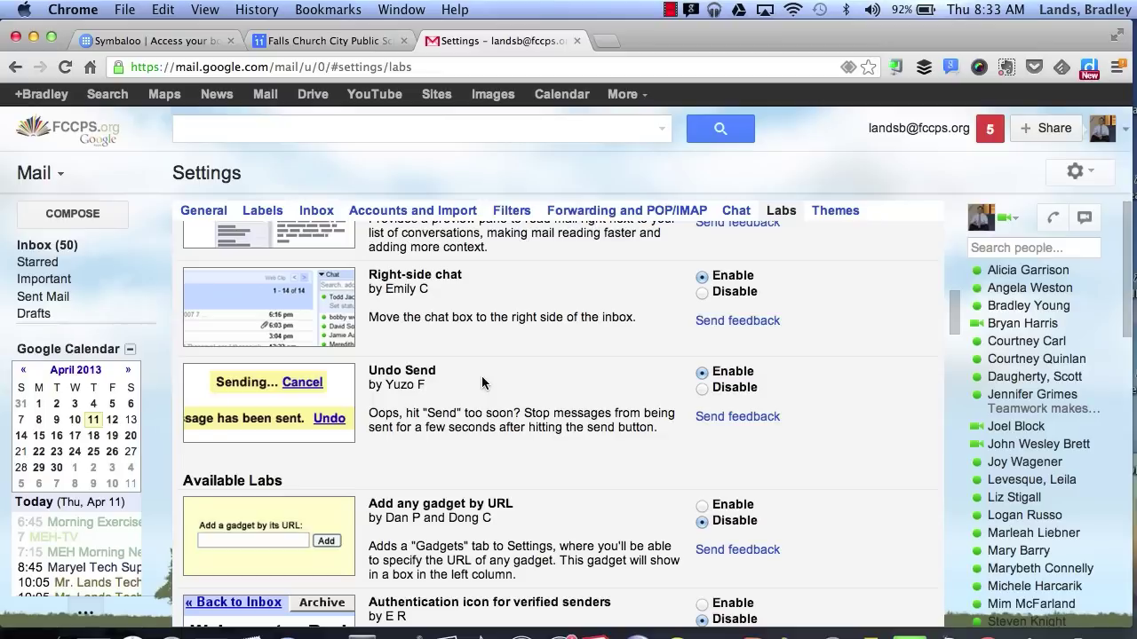
# - Look through the available Gmail labs, such as Canned Responses and Google Docs previews, and return to the start of the list
pyautogui.scroll(-5, 483, 382)
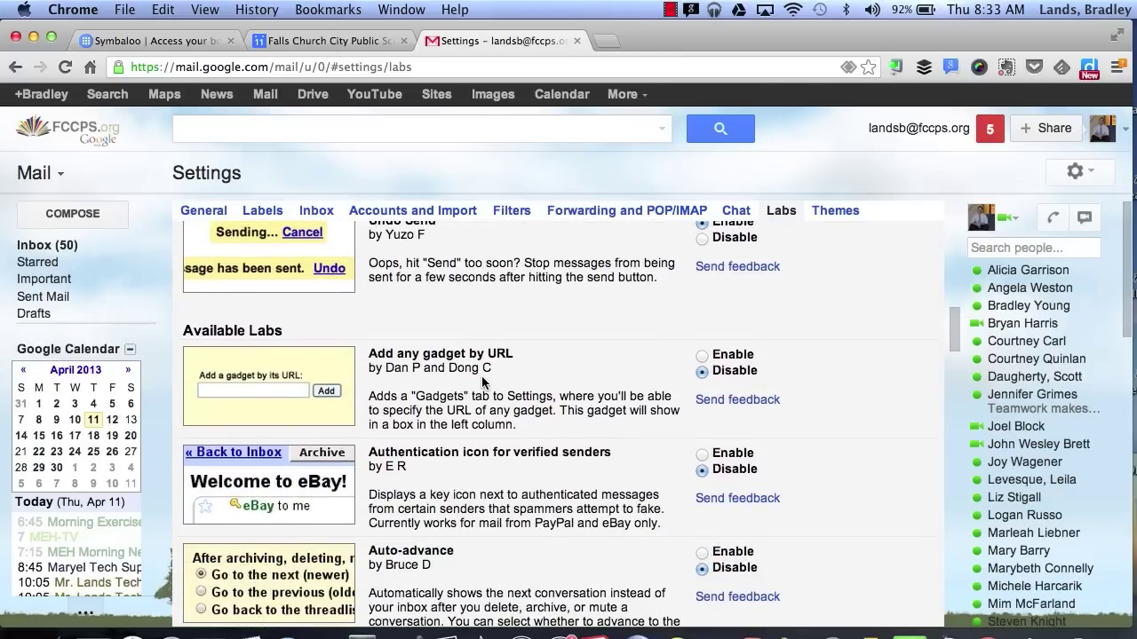
pyautogui.scroll(-10, 484, 382)
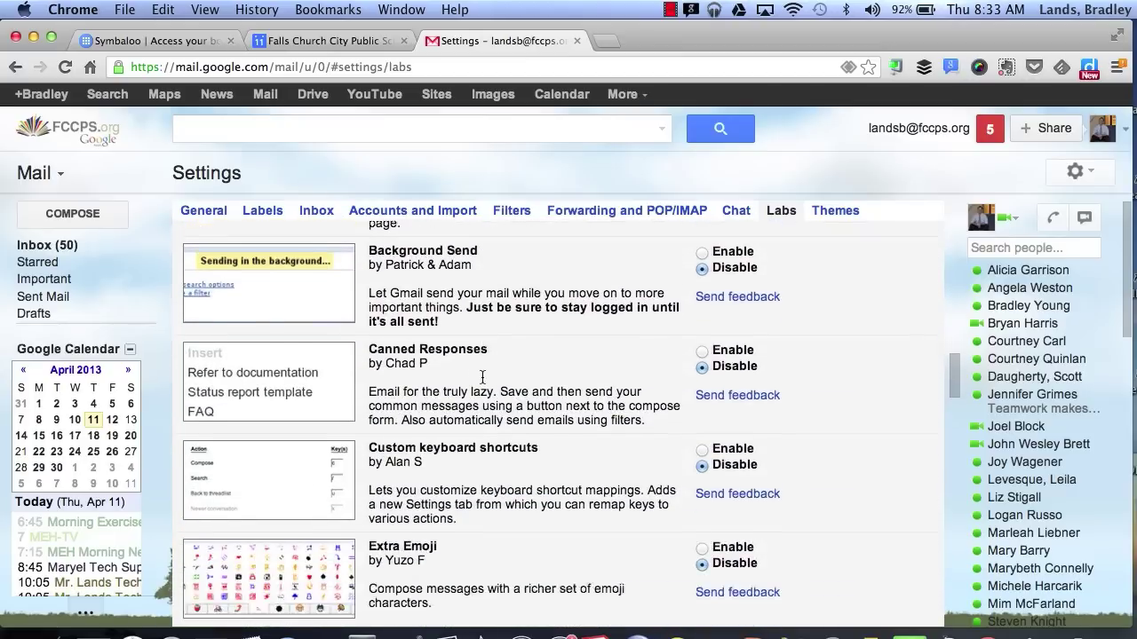
pyautogui.scroll(-9, 483, 378)
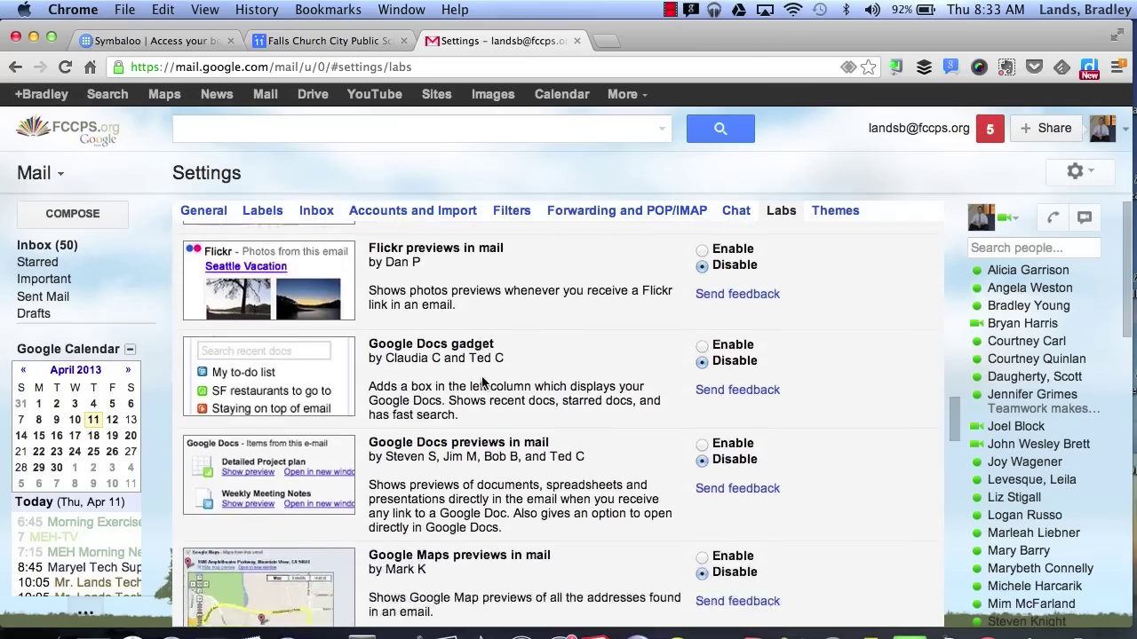
pyautogui.scroll(-11, 482, 382)
pyautogui.scroll(12, 482, 377)
pyautogui.scroll(18, 482, 378)
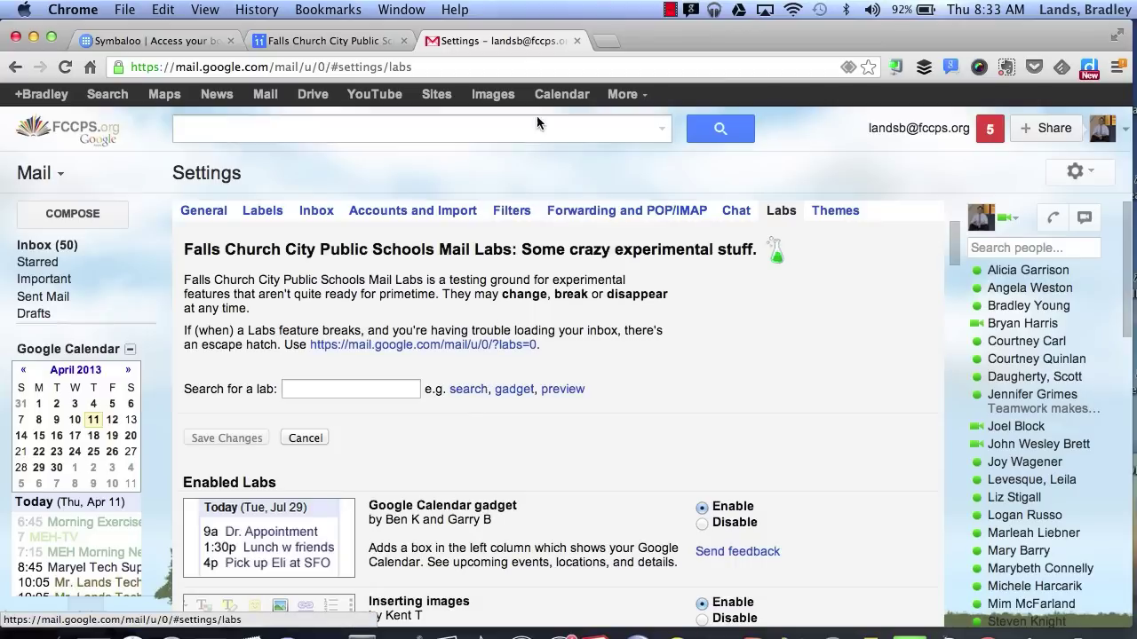
# - Switch to the open Google Calendar and bring up its Labs settings
pyautogui.click(351, 41)
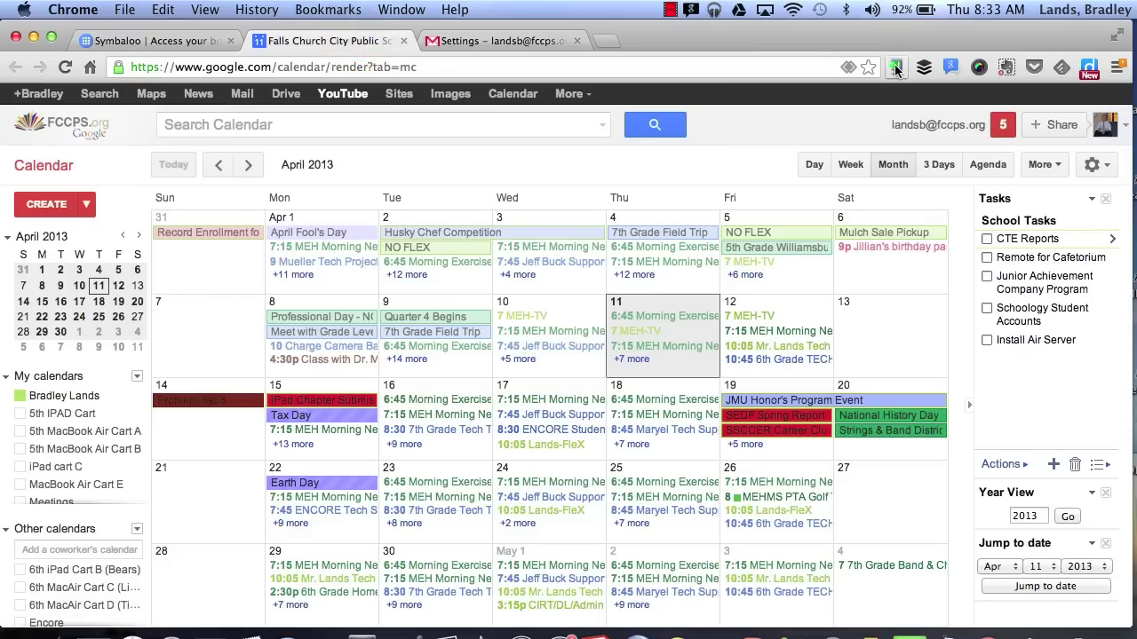
pyautogui.click(1115, 170)
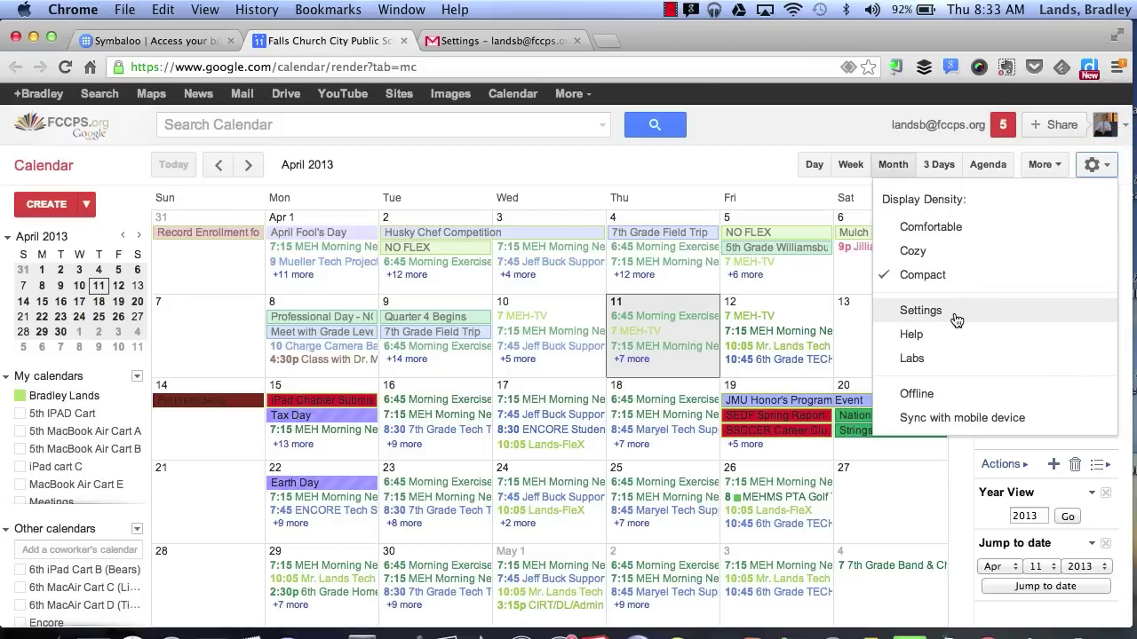
pyautogui.click(954, 360)
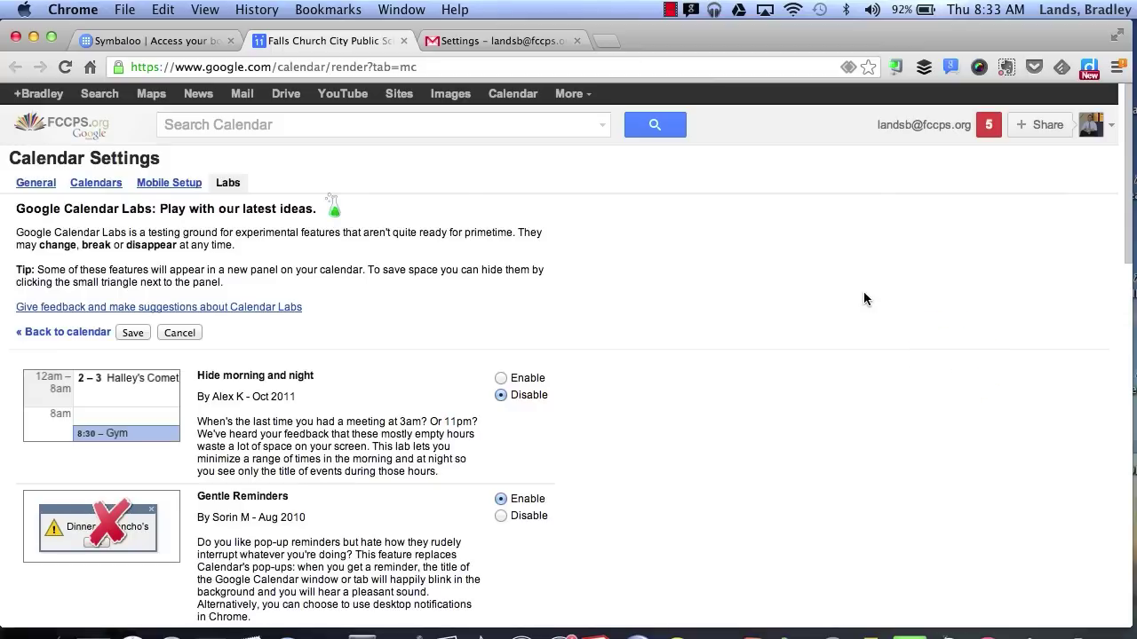
# - Examine the Google Calendar labs, including Gentle Reminders, Event attachments, Year view and Jump to date, and return to the start of the list
pyautogui.scroll(-3, 864, 293)
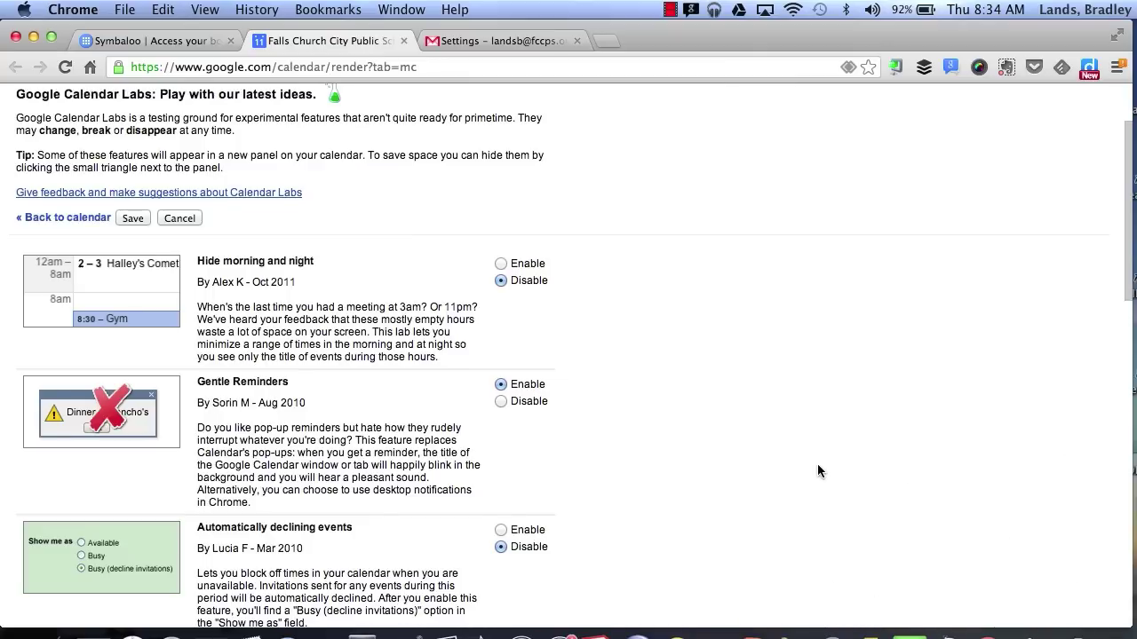
pyautogui.scroll(-7, 817, 468)
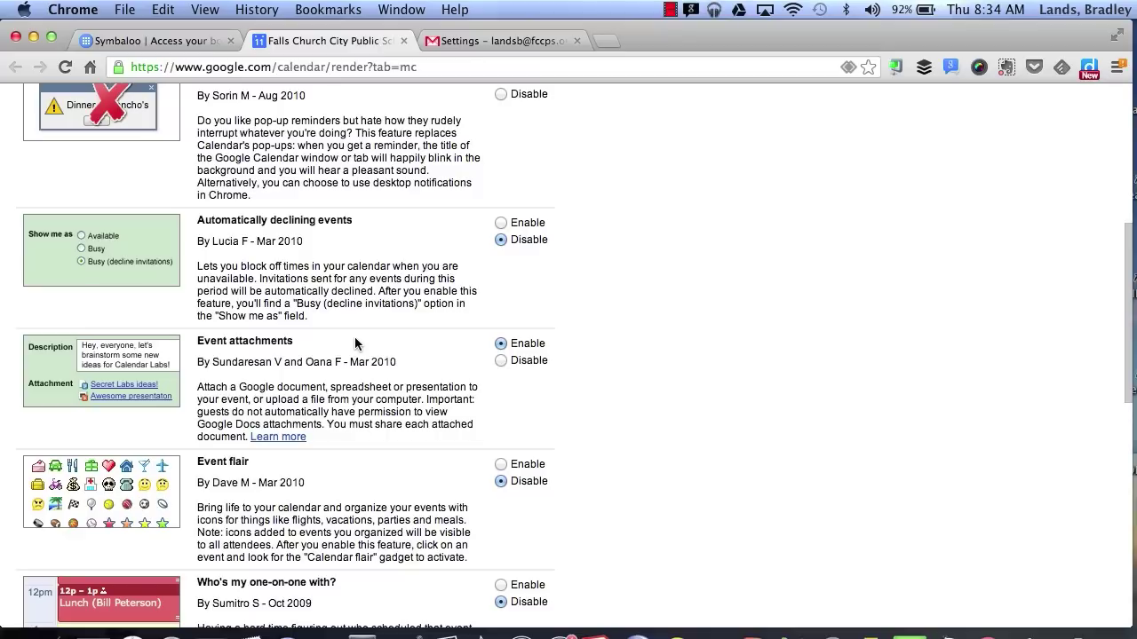
pyautogui.scroll(-4, 792, 347)
pyautogui.scroll(-6, 793, 348)
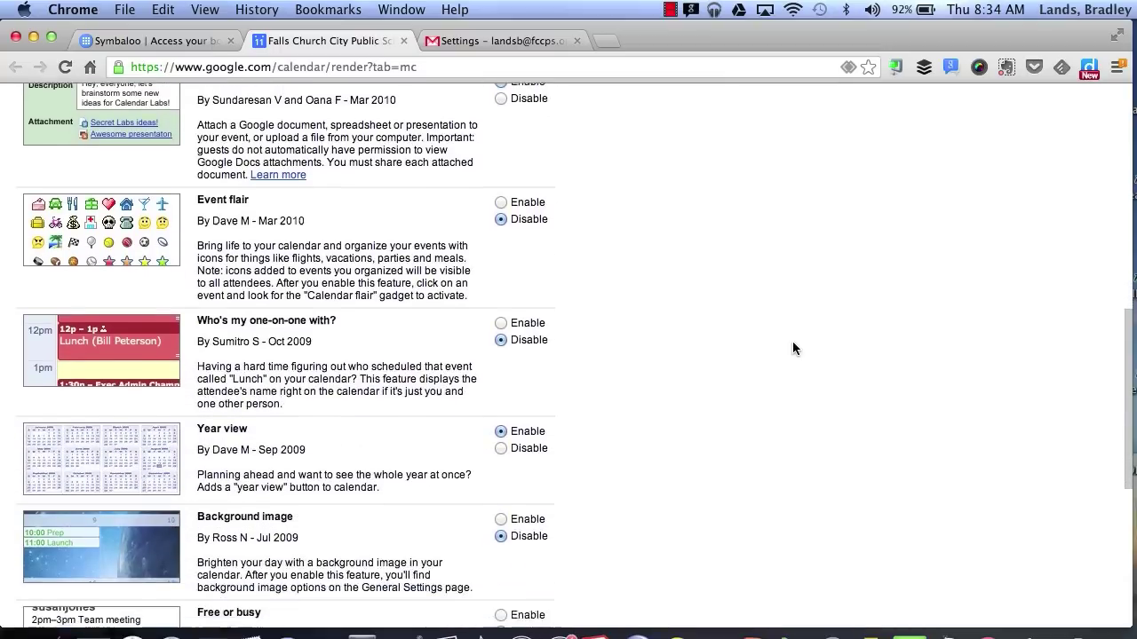
pyautogui.scroll(-2, 793, 348)
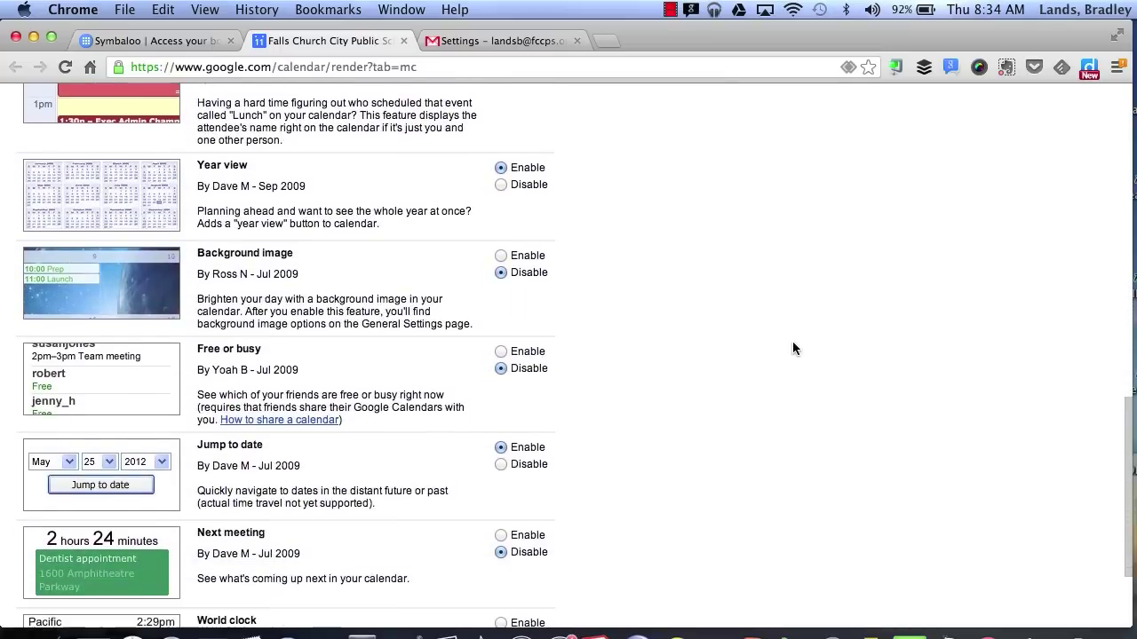
pyautogui.scroll(-2, 793, 348)
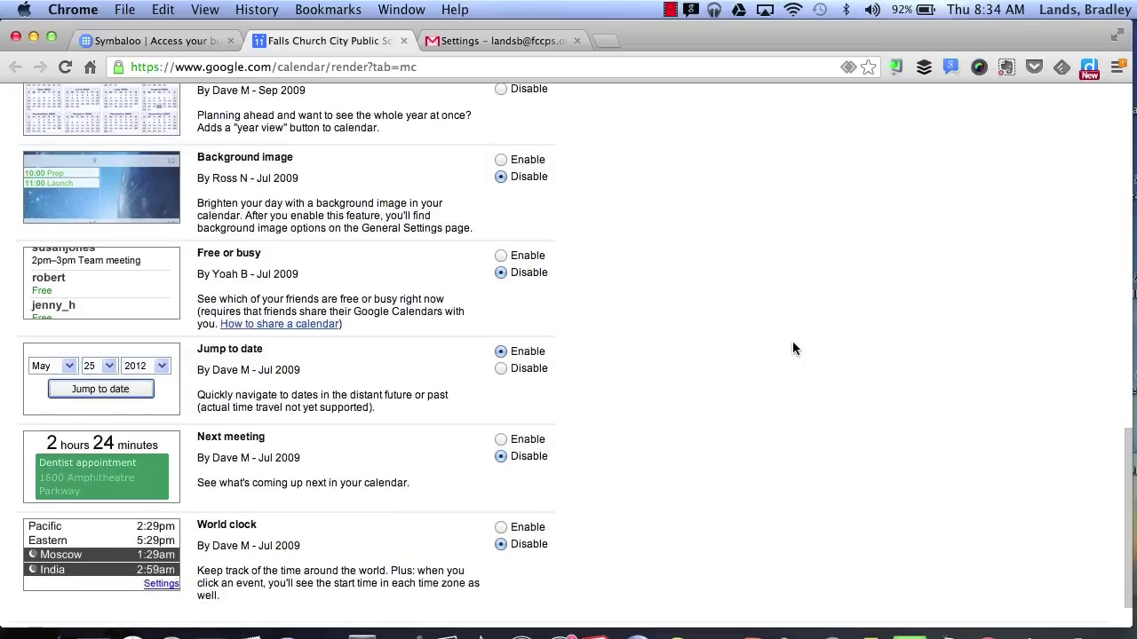
pyautogui.scroll(15, 793, 348)
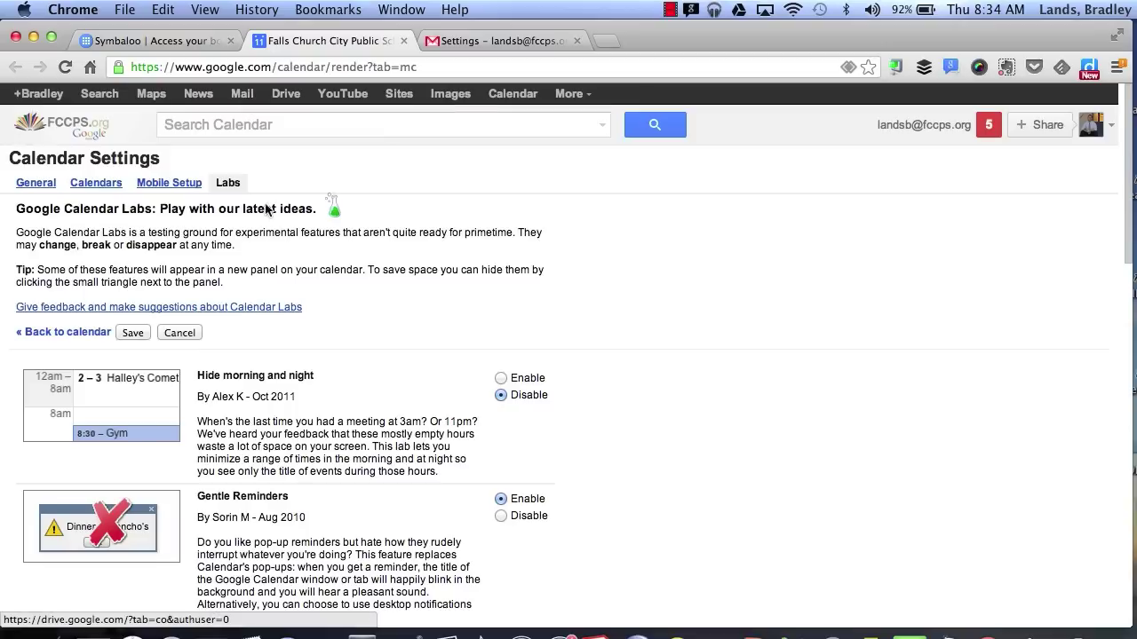
# - Switch from the Calendar Labs to the General settings and go back to the April 2013 month view
pyautogui.click(20, 184)
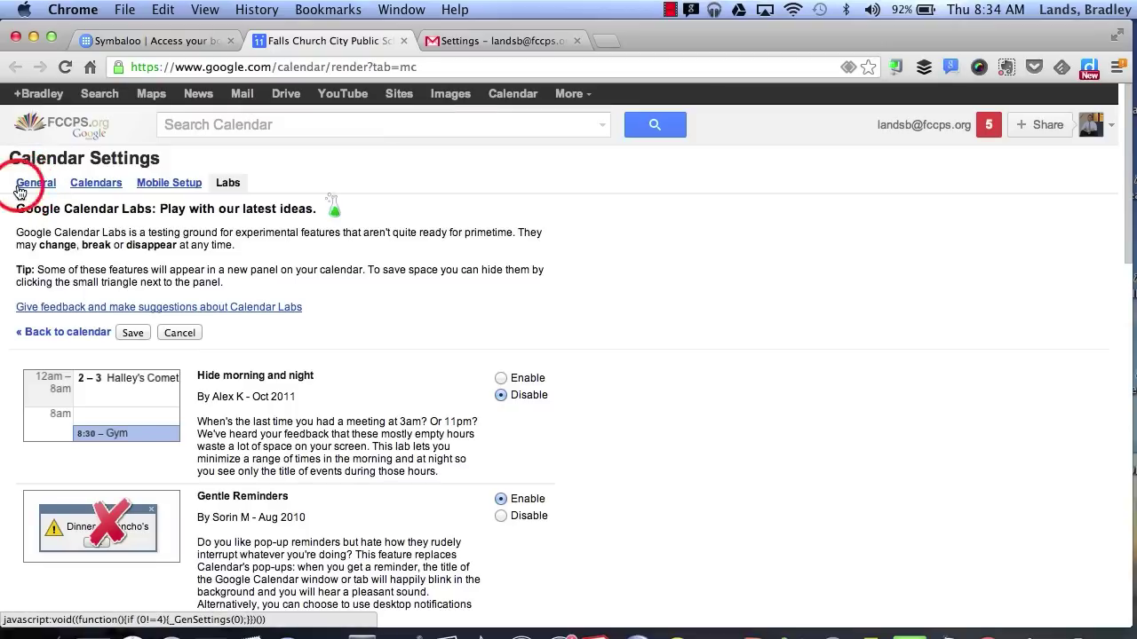
pyautogui.click(19, 189)
pyautogui.click(56, 212)
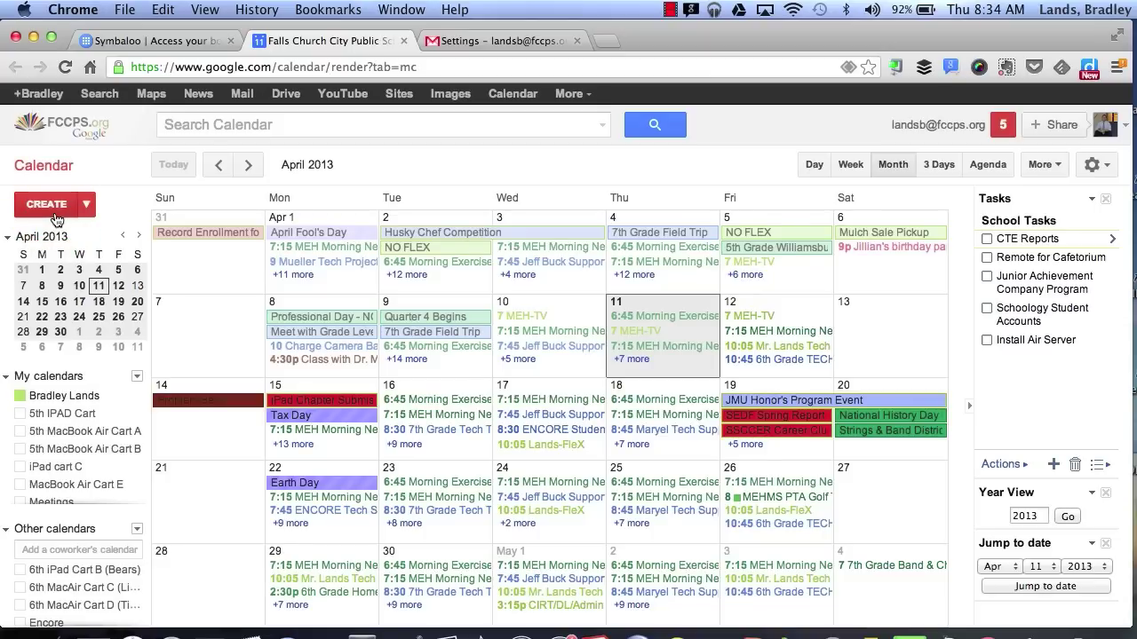
# - Open the reminders and notifications settings of the owner's personal calendar and view the default event reminder methods, leaving Pop-up selected
pyautogui.click(124, 397)
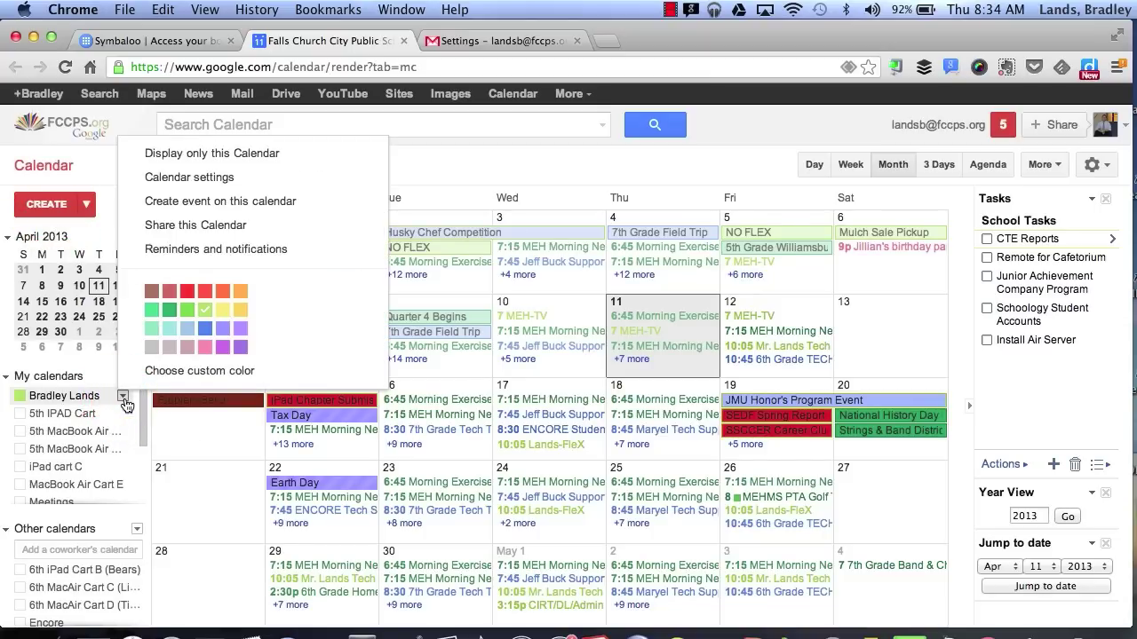
pyautogui.click(299, 251)
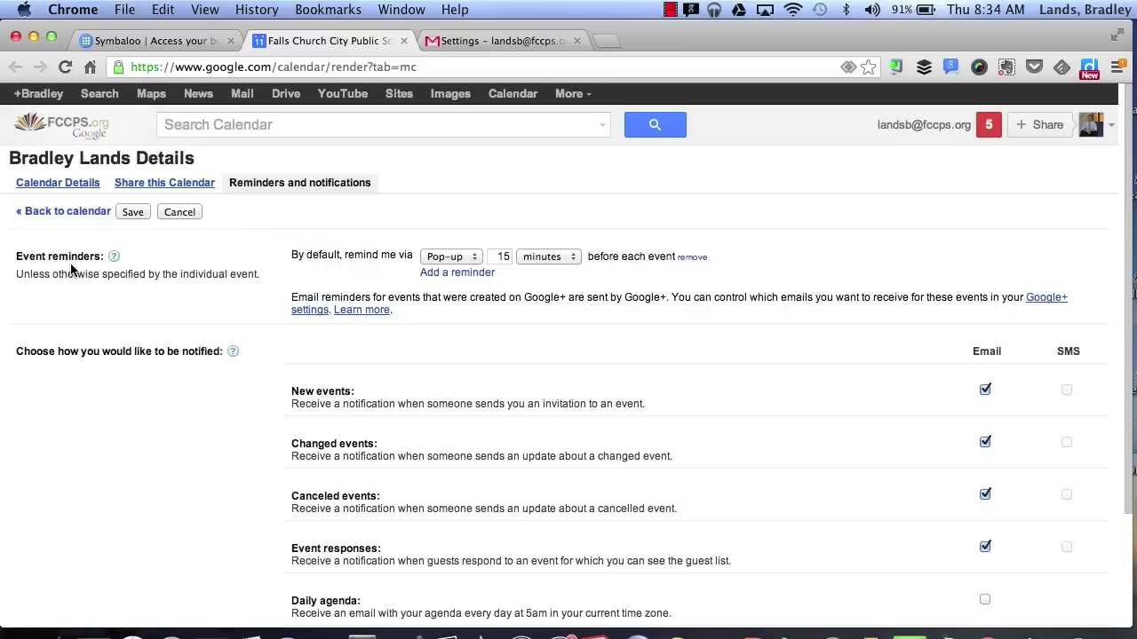
pyautogui.click(477, 256)
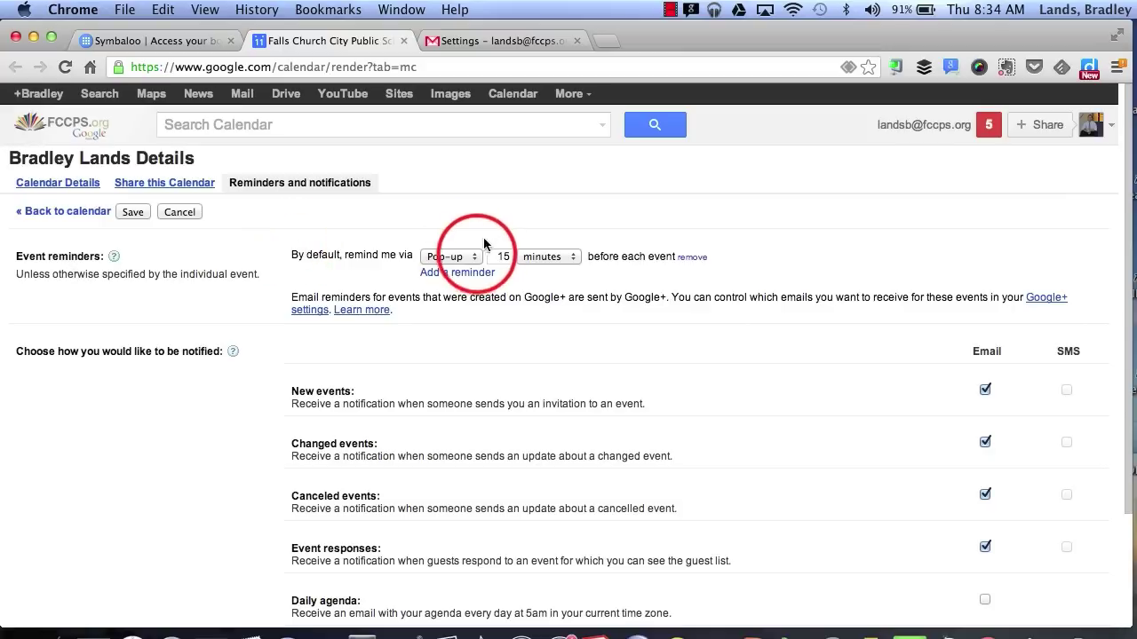
pyautogui.click(495, 223)
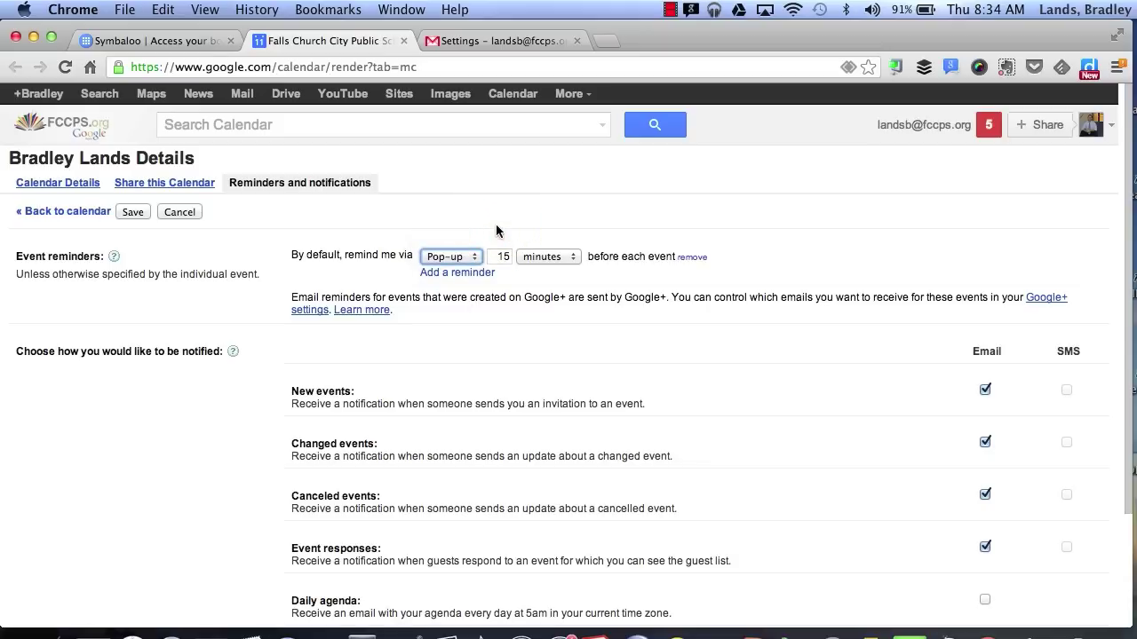
# - Set the default pop-up reminder time to 30 and view the available time units, keeping minutes
pyautogui.click(503, 254)
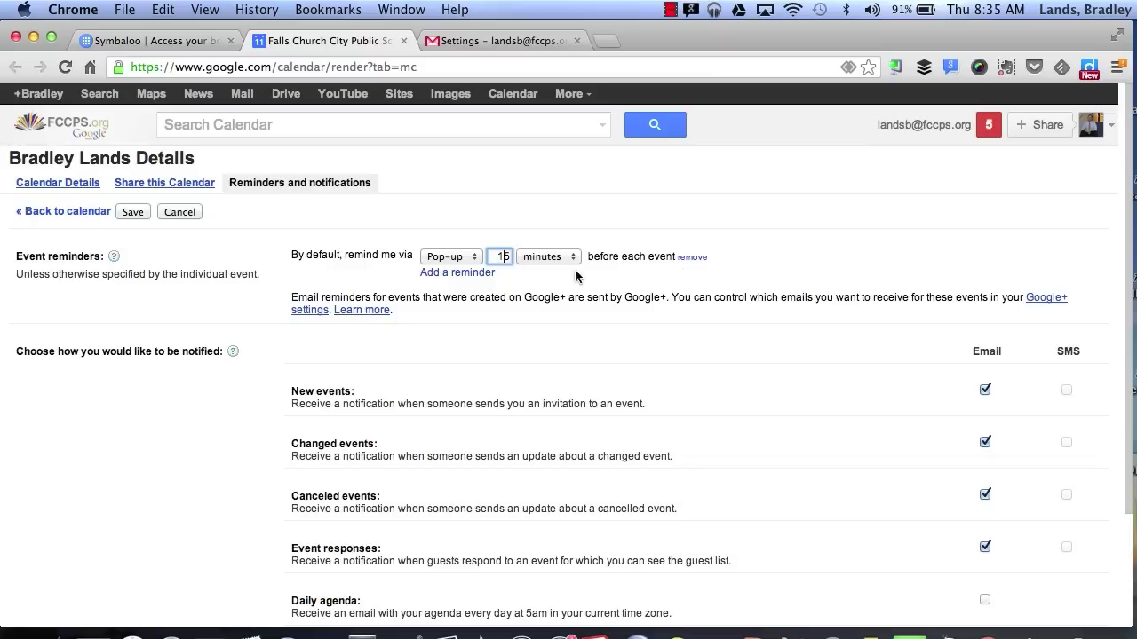
pyautogui.click(471, 256)
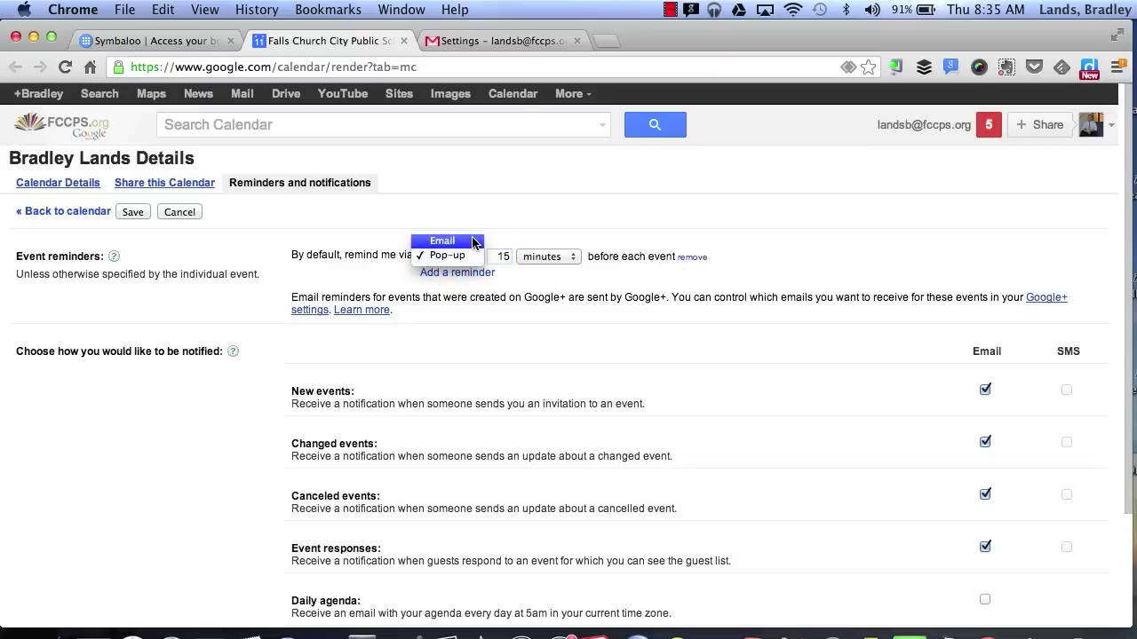
pyautogui.click(502, 257)
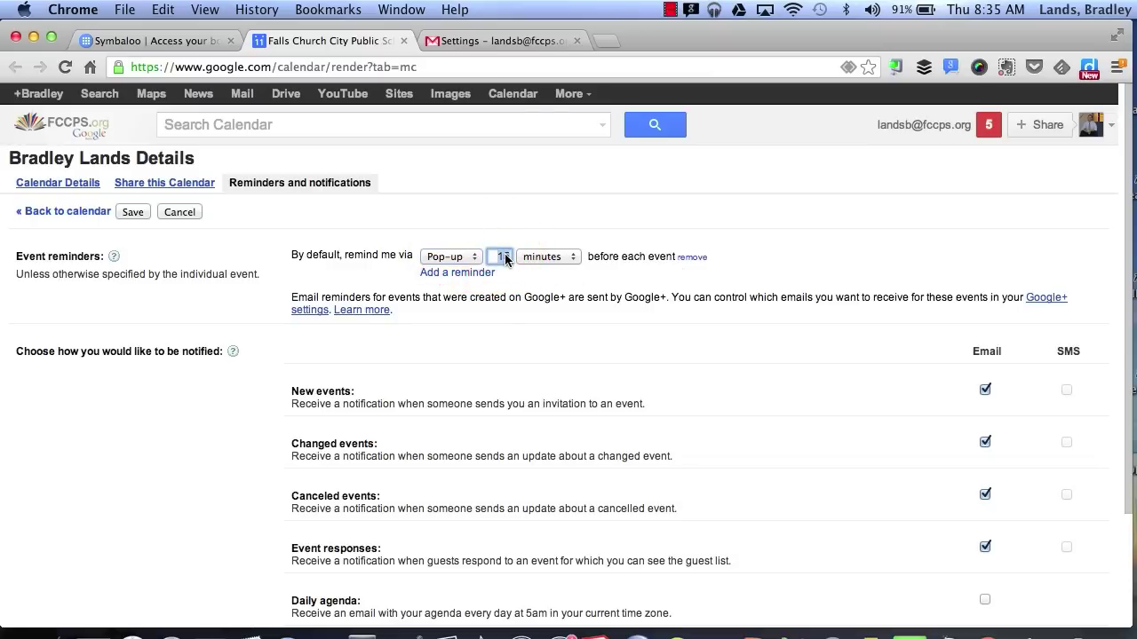
pyautogui.write('30')
pyautogui.click(570, 267)
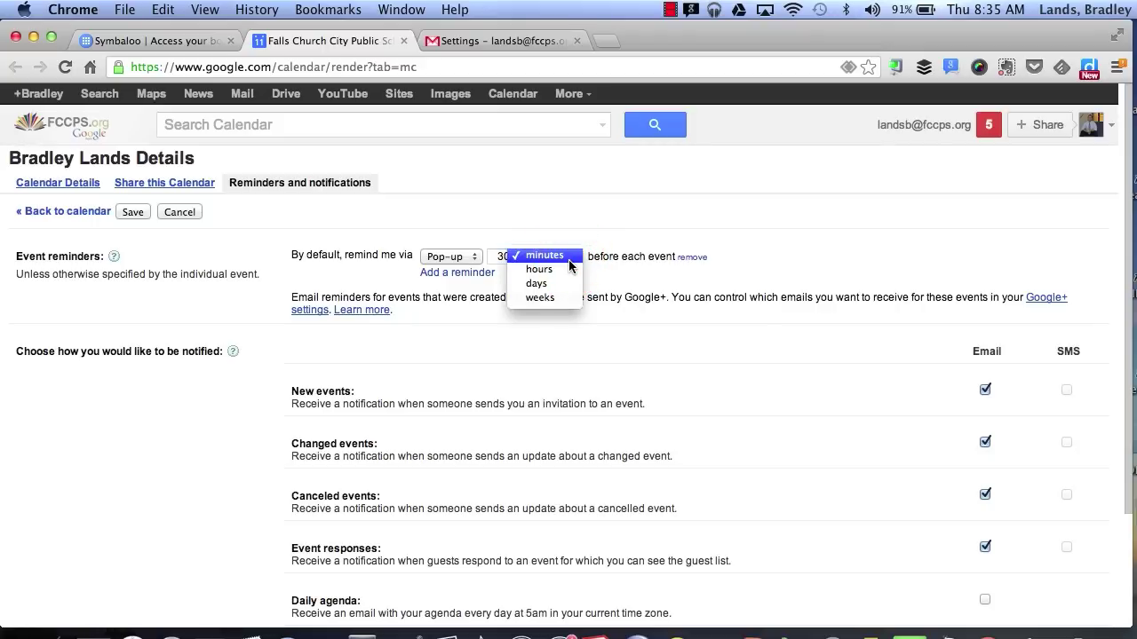
pyautogui.click(577, 233)
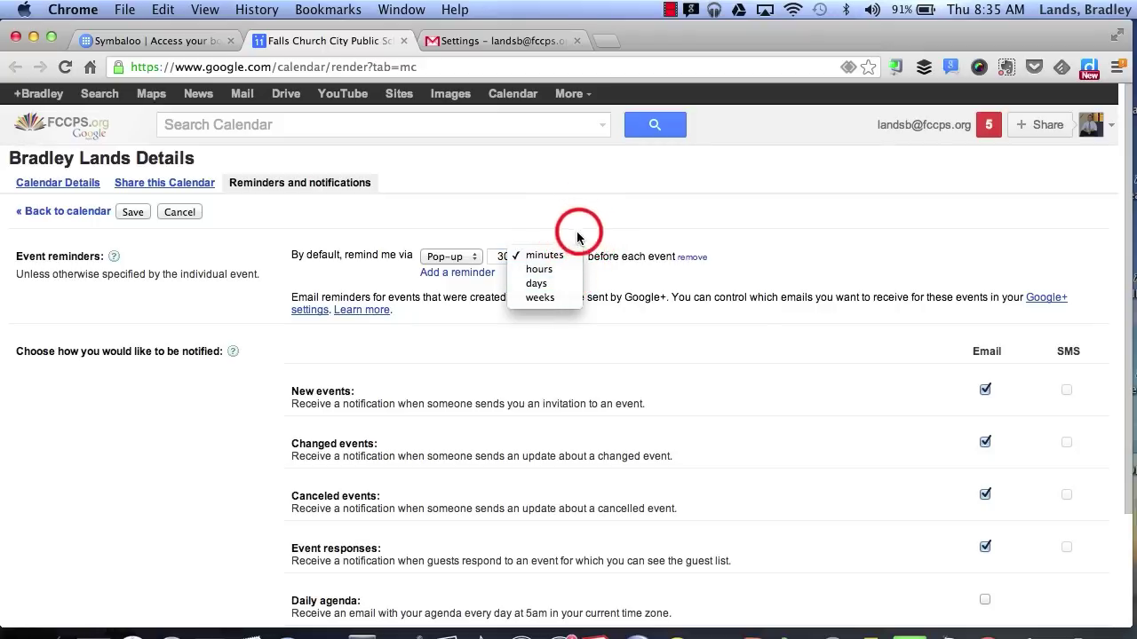
# - Set the default pop-up reminder back to 15 minutes before each event
pyautogui.doubleClick(500, 255)
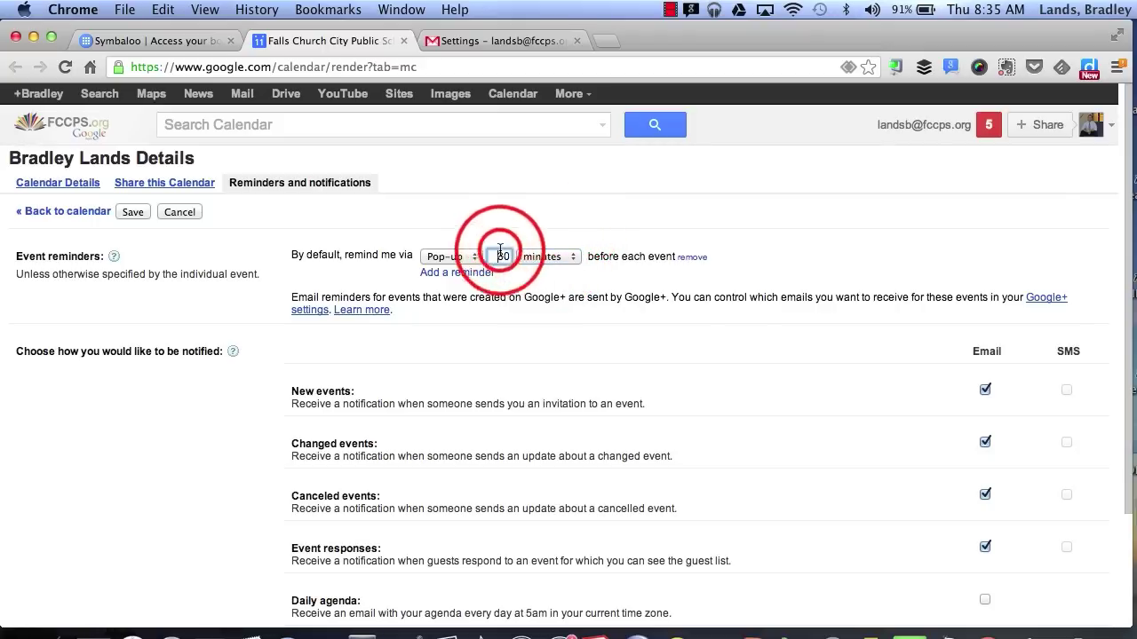
pyautogui.write('15')
pyautogui.click(601, 213)
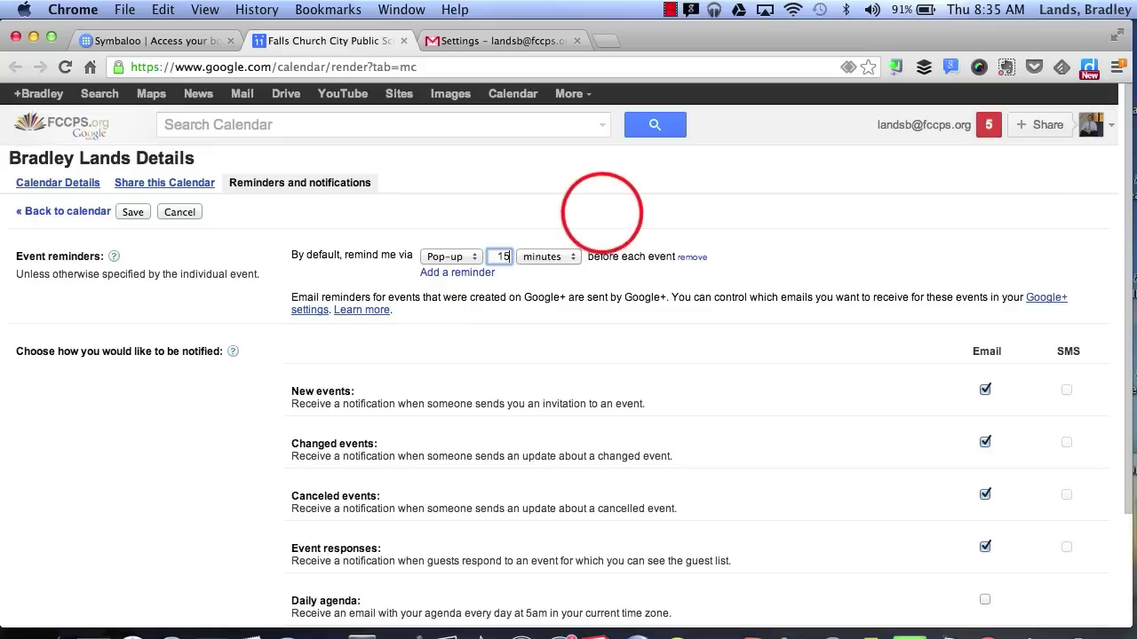
pyautogui.click(601, 215)
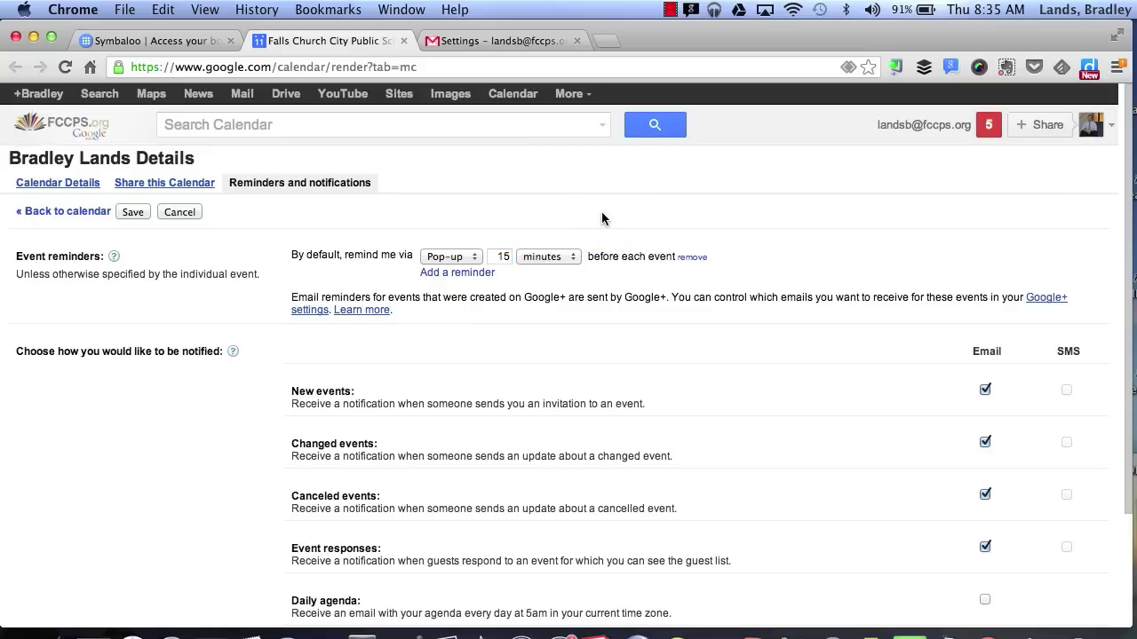